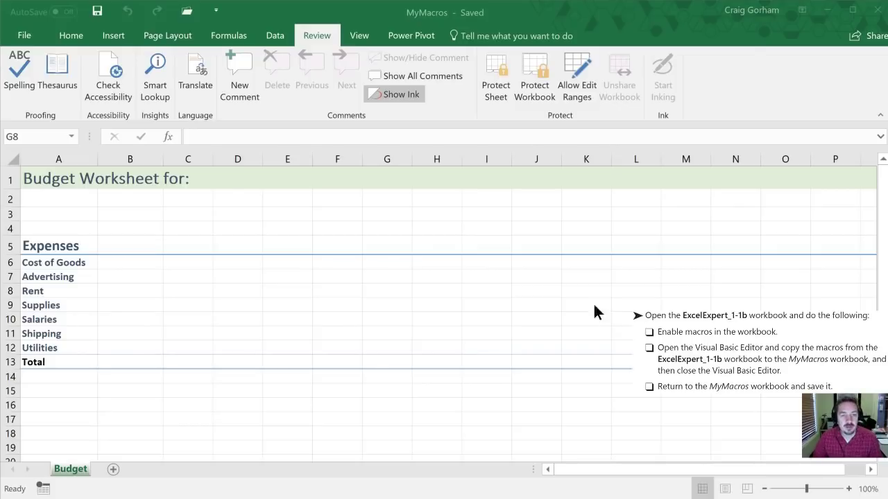
left_click(27, 39)
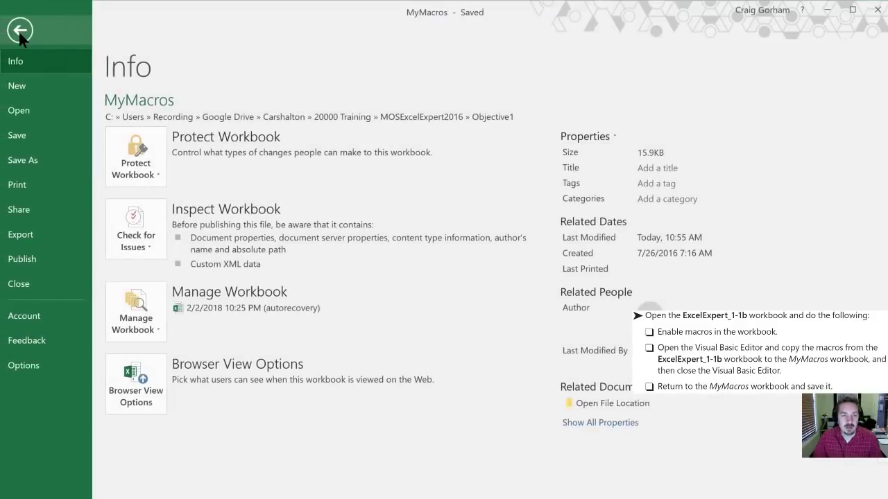
left_click(22, 109)
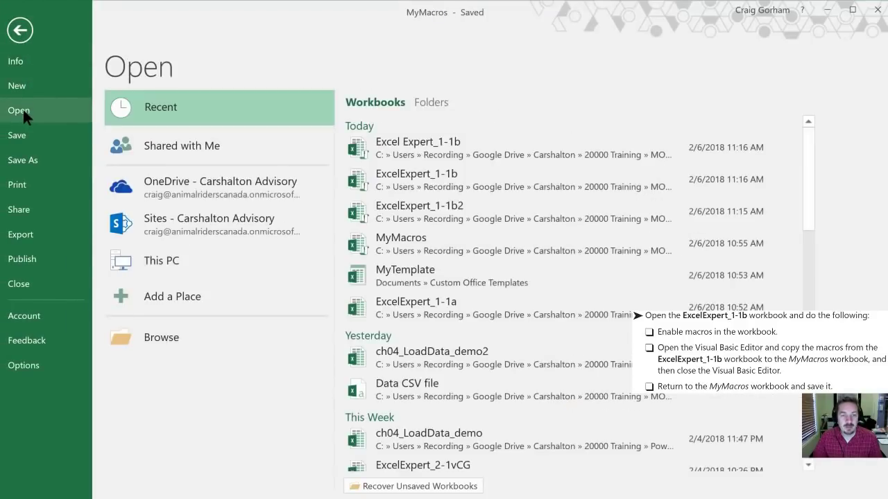
left_click(439, 102)
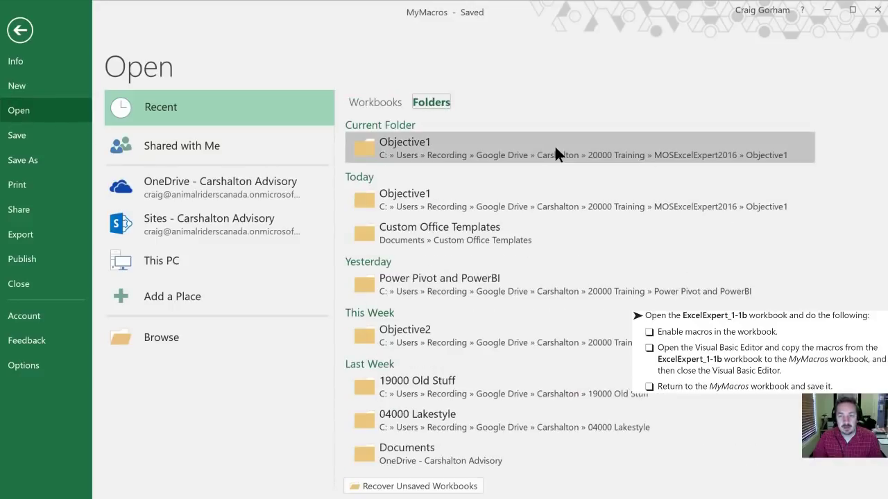
left_click(18, 32)
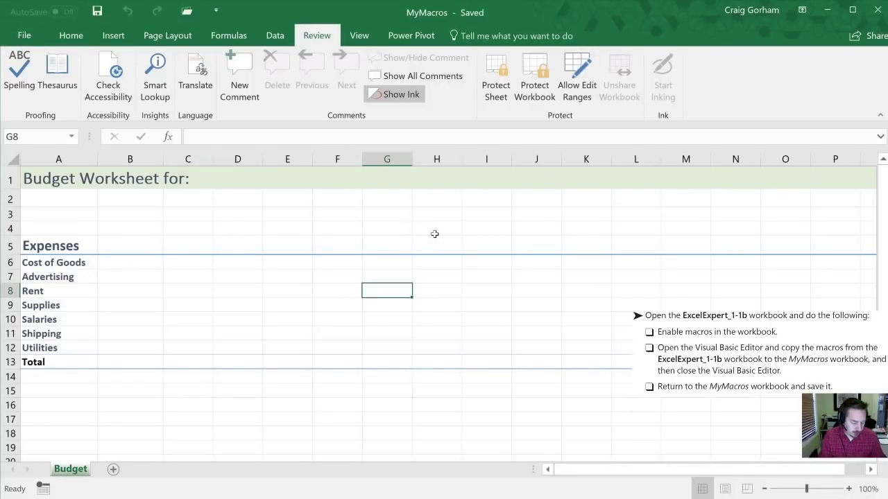
Open the Excel Expert_1-1b workbook from the Objective1 folder with macros enabled and maximize its window.
key("ctrl+o")
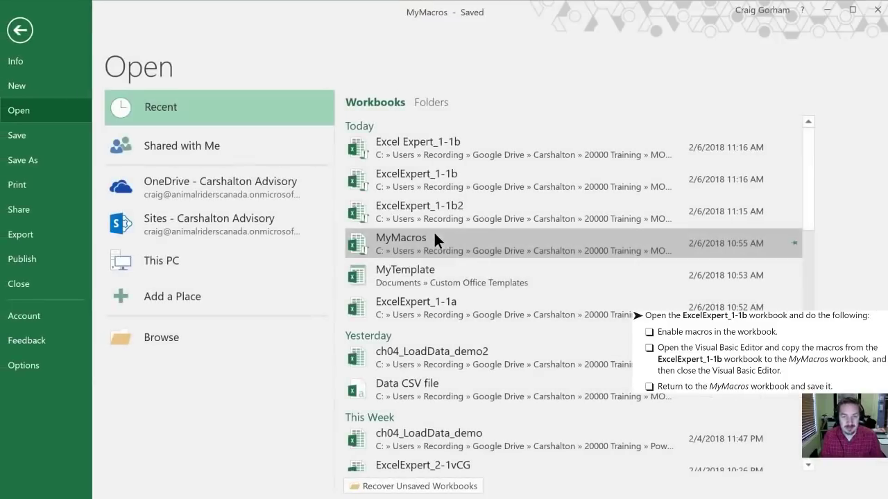
left_click(426, 102)
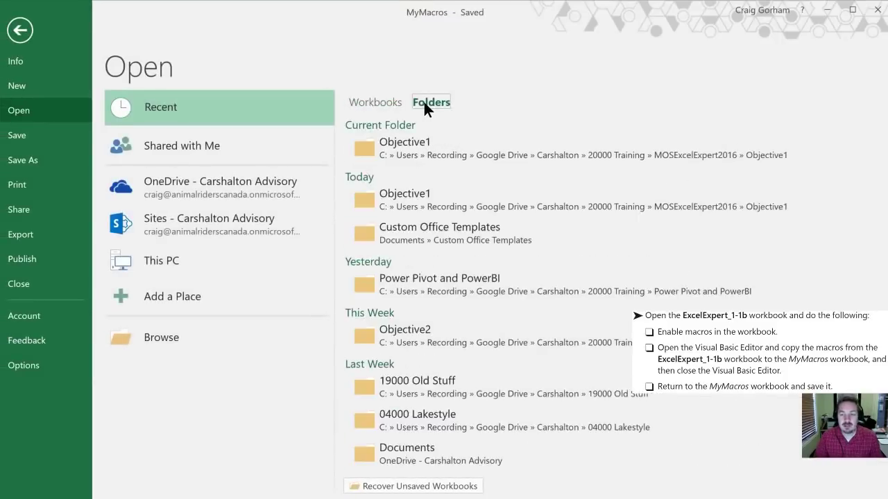
left_click(412, 145)
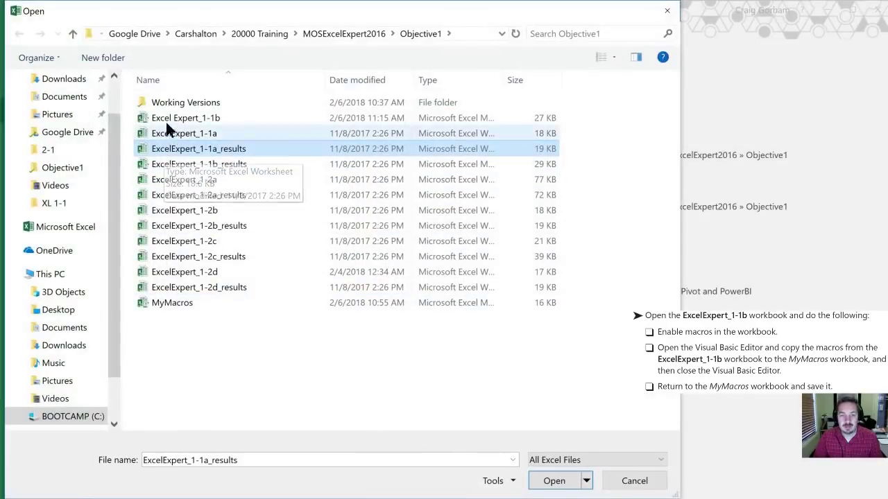
left_click(163, 120)
double_click(162, 120)
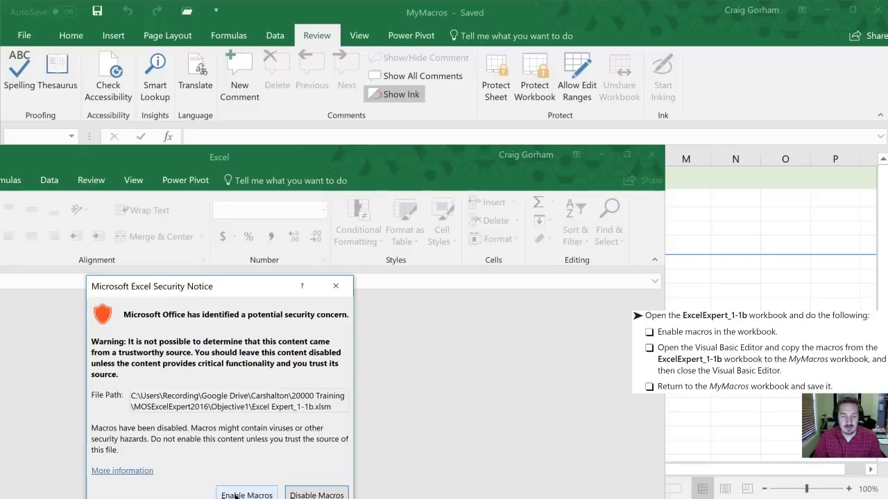
left_click(235, 495)
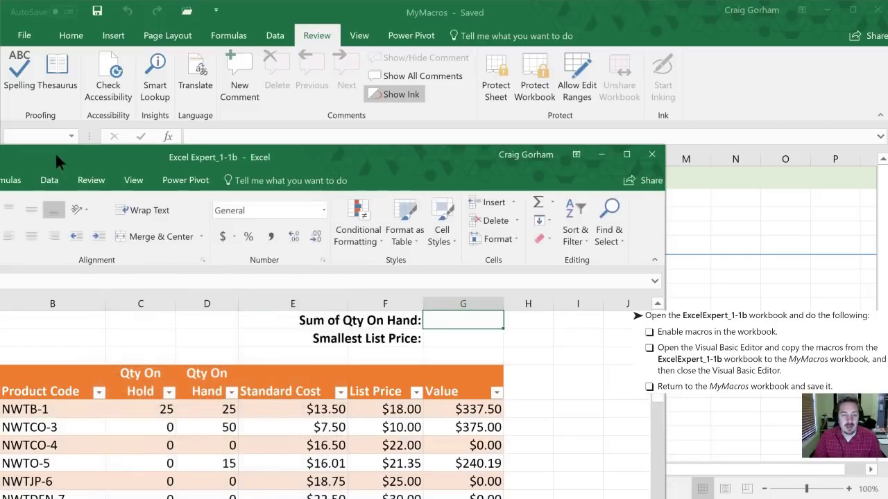
double_click(57, 158)
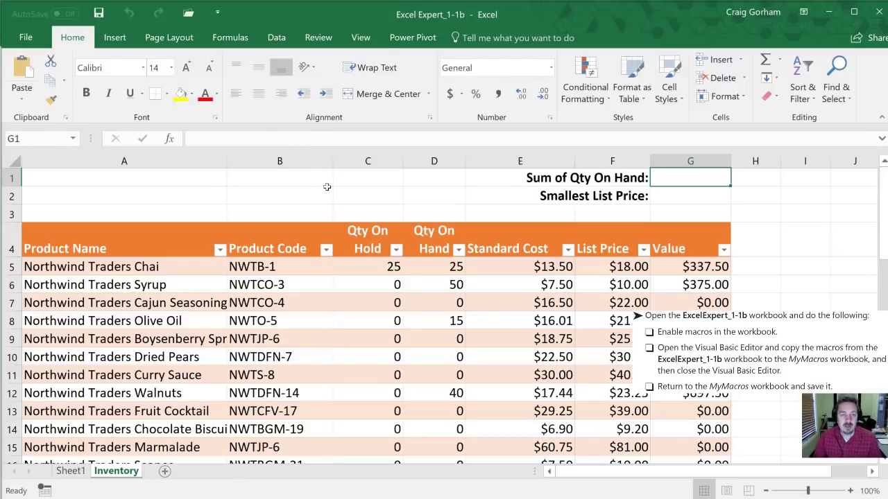
Customize the ribbon in the Excel options to show the Developer tab.
left_click(25, 40)
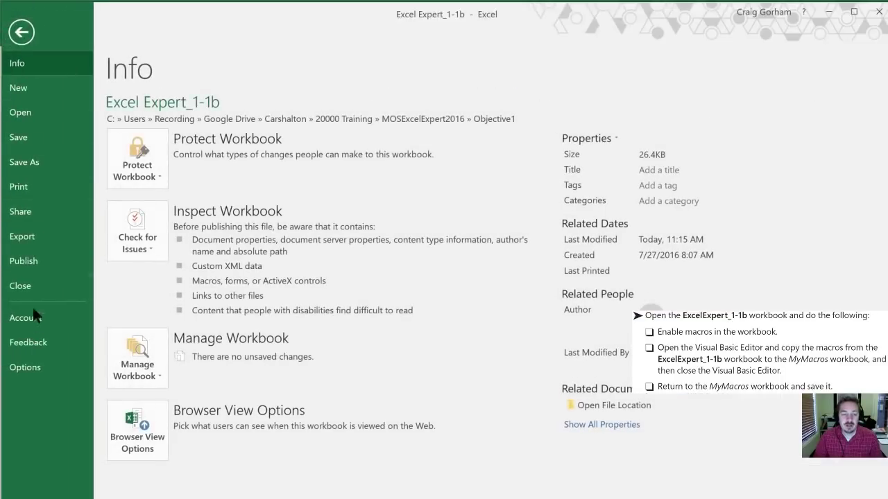
left_click(25, 364)
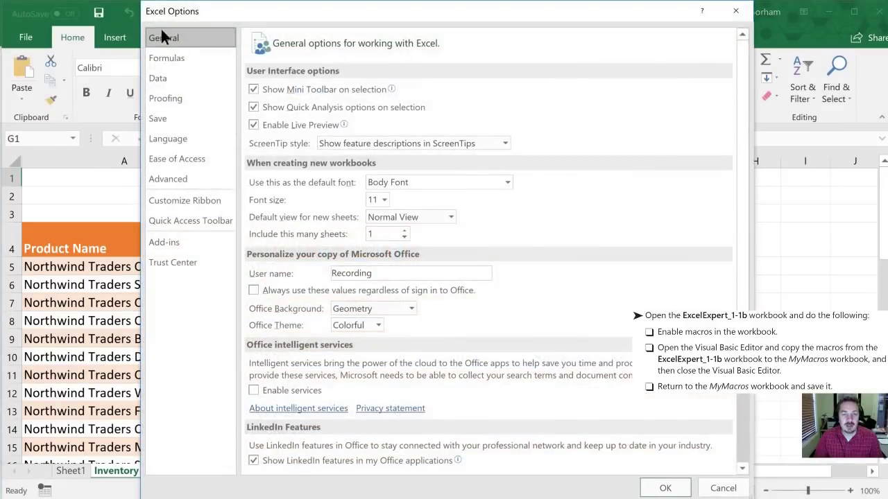
left_click(172, 203)
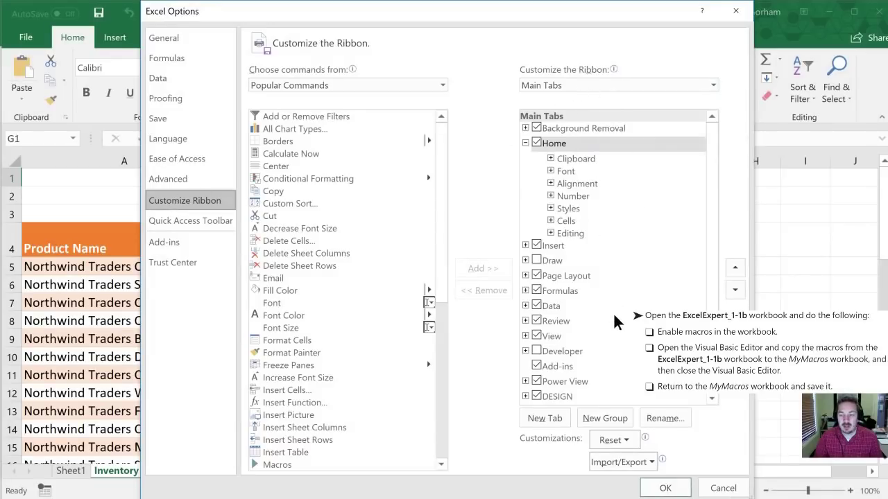
left_click(537, 352)
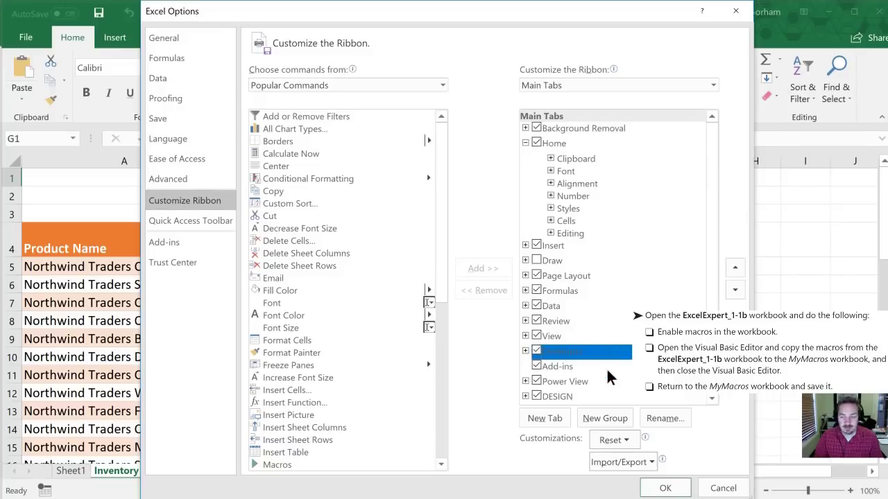
left_click(660, 489)
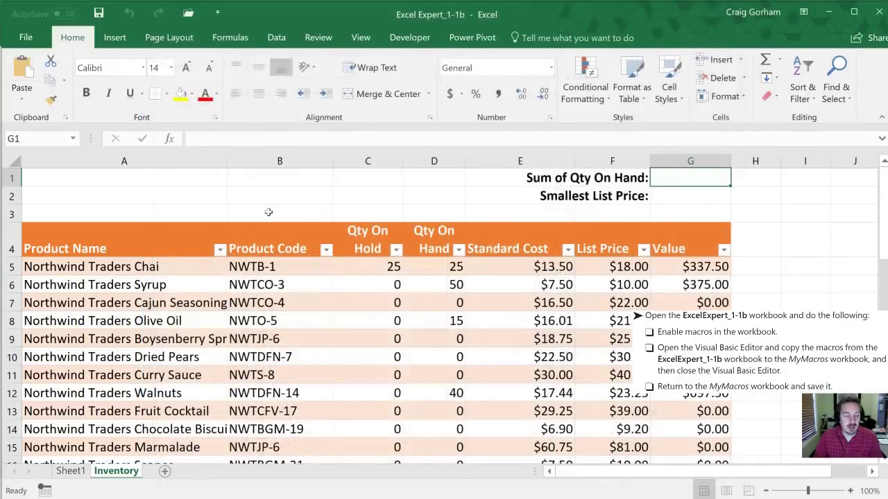
Open the Visual Basic Editor and expand the Modules folder of the Excel Expert_1-1b.xlsm project.
left_click(405, 41)
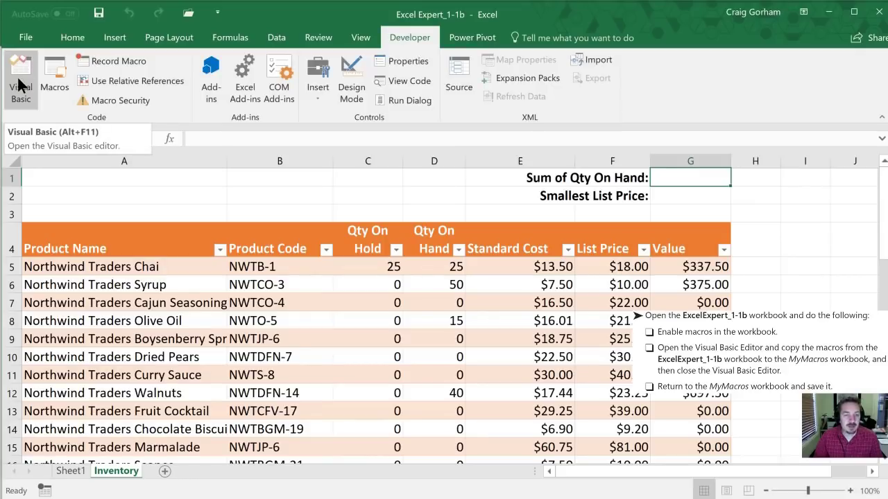
left_click(202, 210)
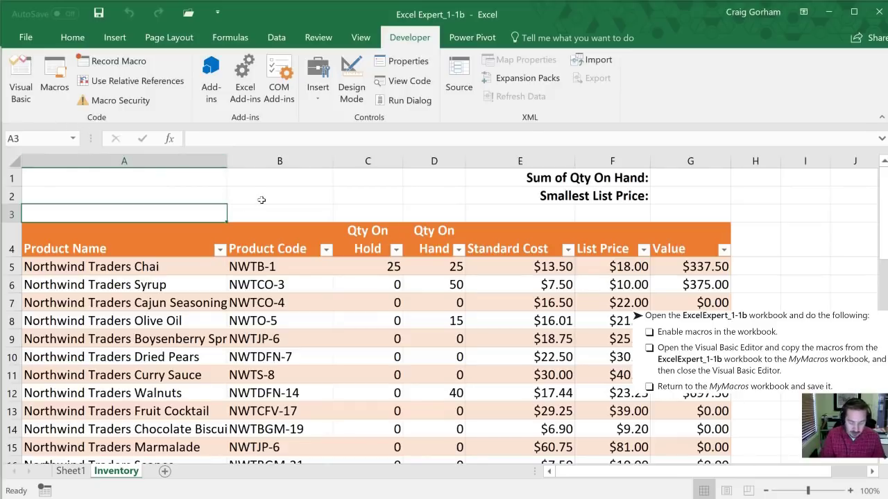
key("alt+F11")
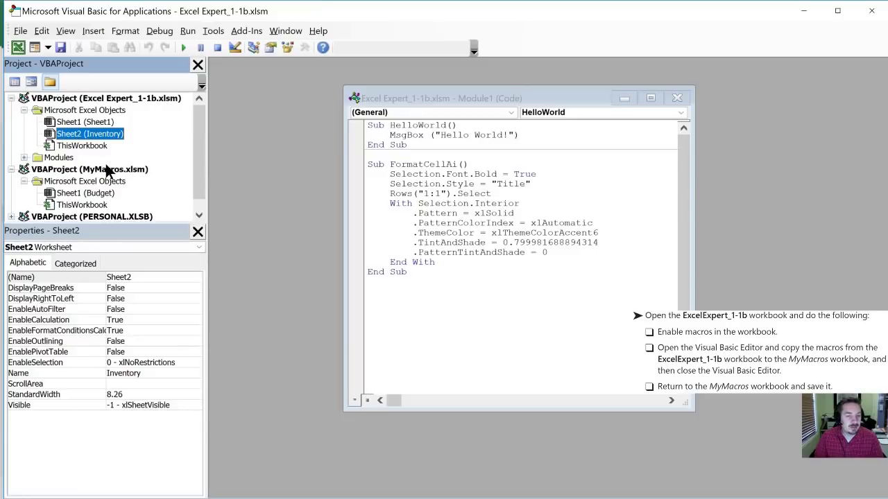
mouse_move(195, 134)
left_mouse_down()
mouse_move(198, 152)
mouse_move(197, 131)
left_mouse_up()
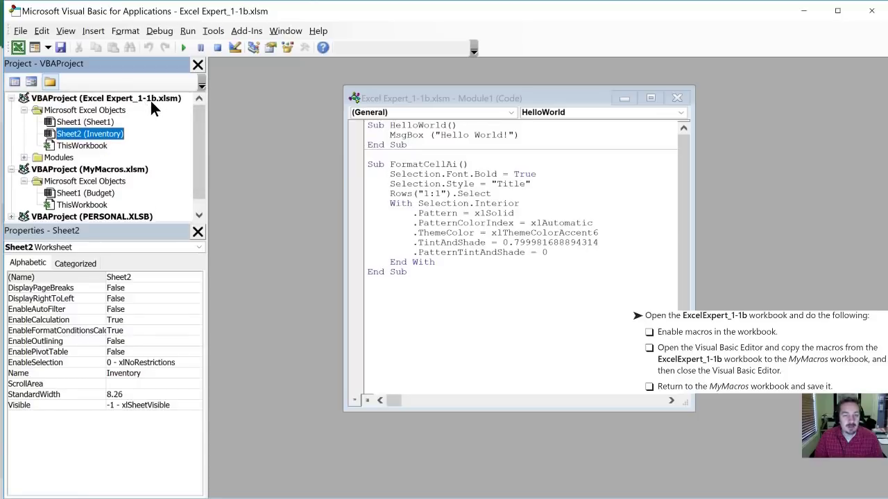
left_click(46, 158)
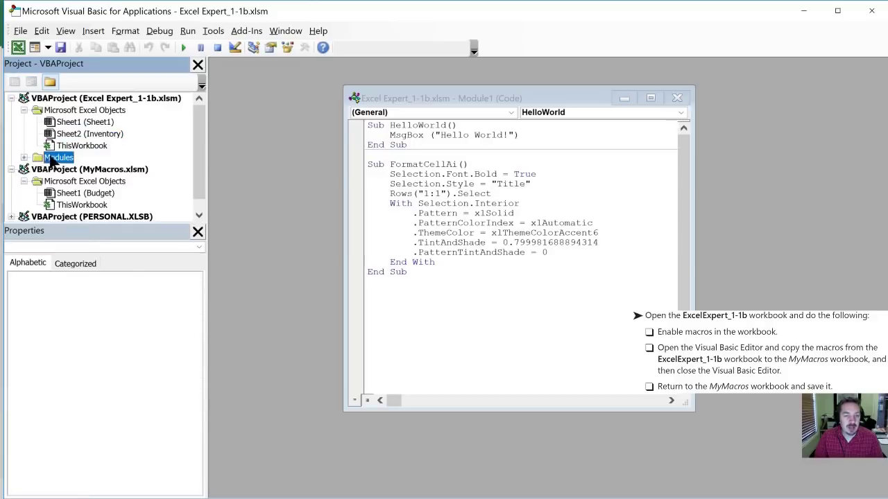
left_click(24, 158)
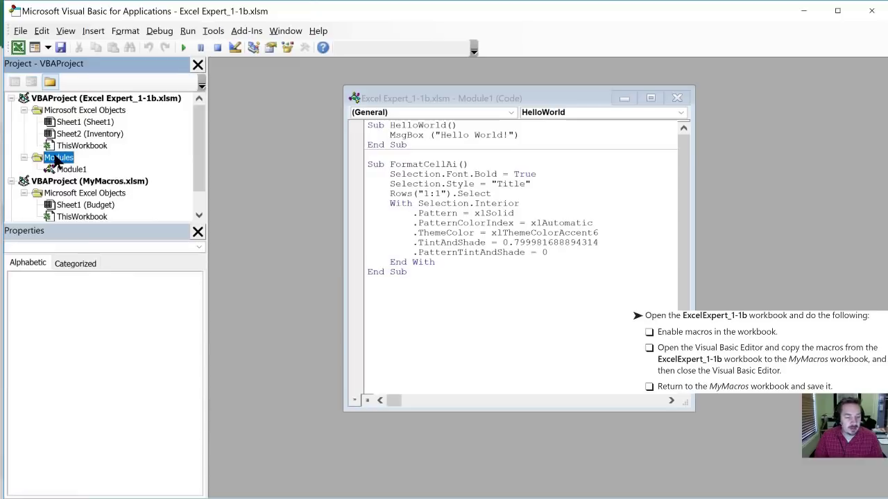
scroll(104, 158, "down", 1)
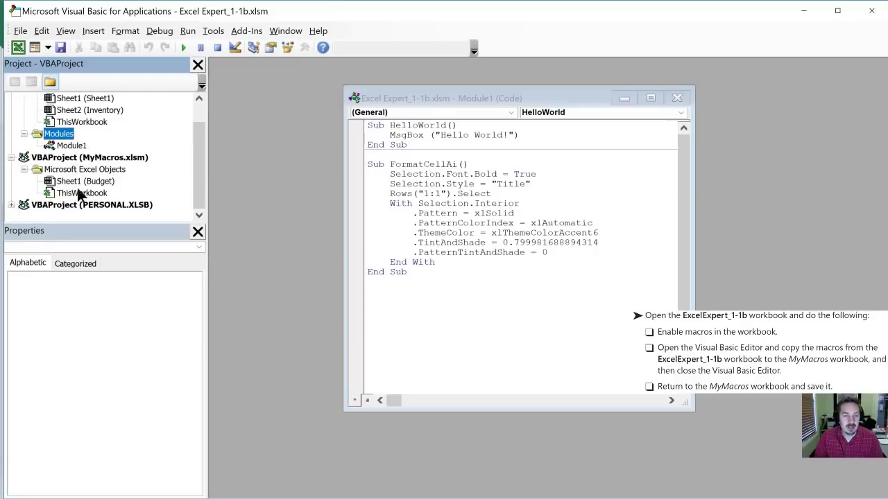
Copy Module1 from the Excel Expert_1-1b.xlsm project into the MyMacros.xlsm project and expand the latter's Modules folder.
left_click(54, 145)
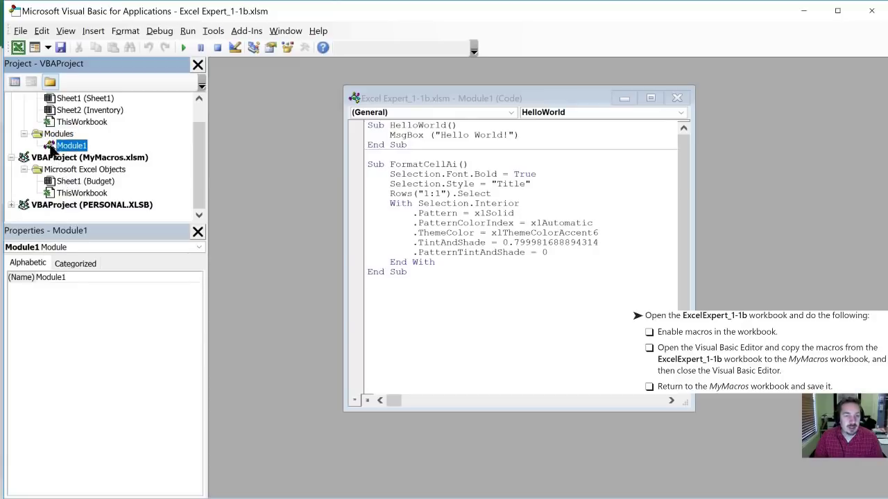
left_click_drag(54, 146, 44, 180)
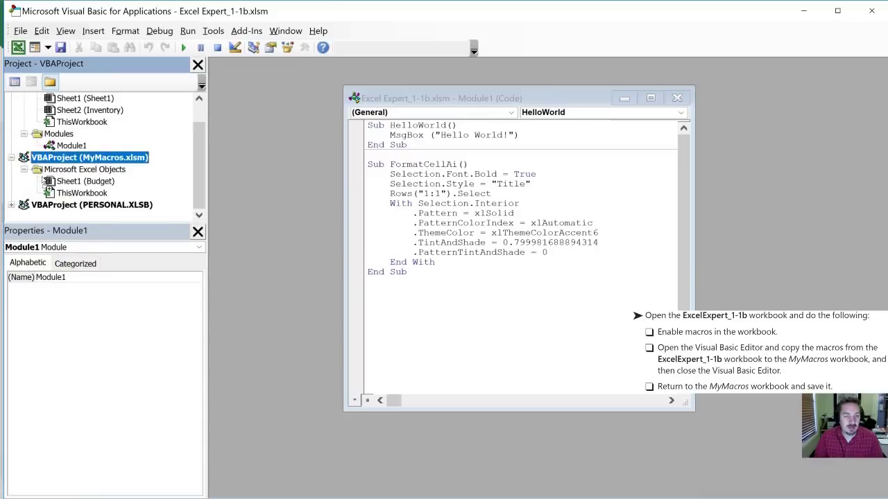
left_click_drag(47, 185, 53, 149)
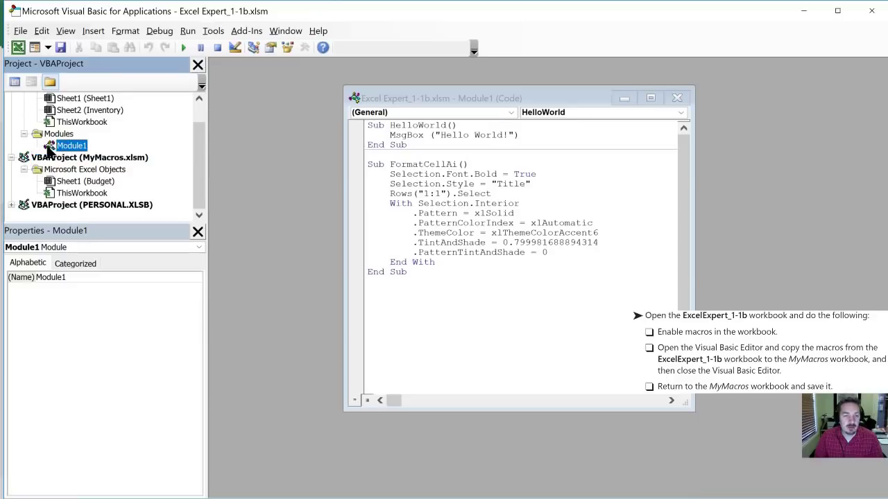
left_click(53, 158)
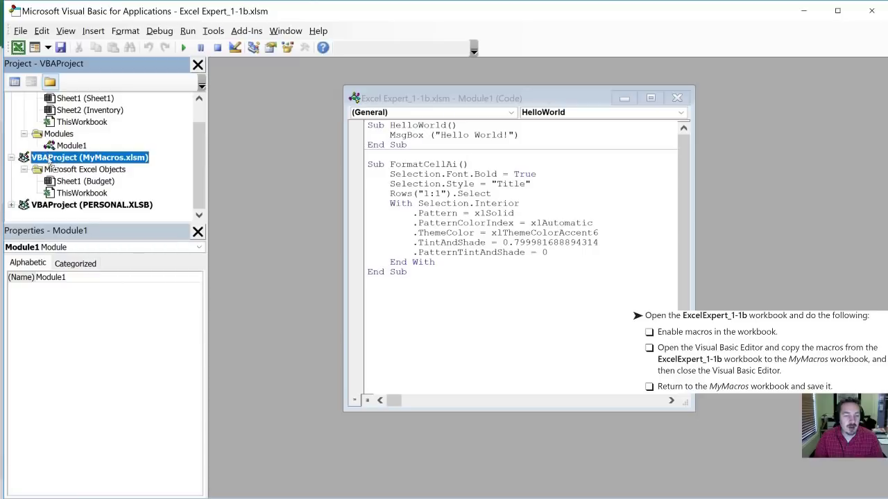
left_click_drag(77, 159, 67, 162)
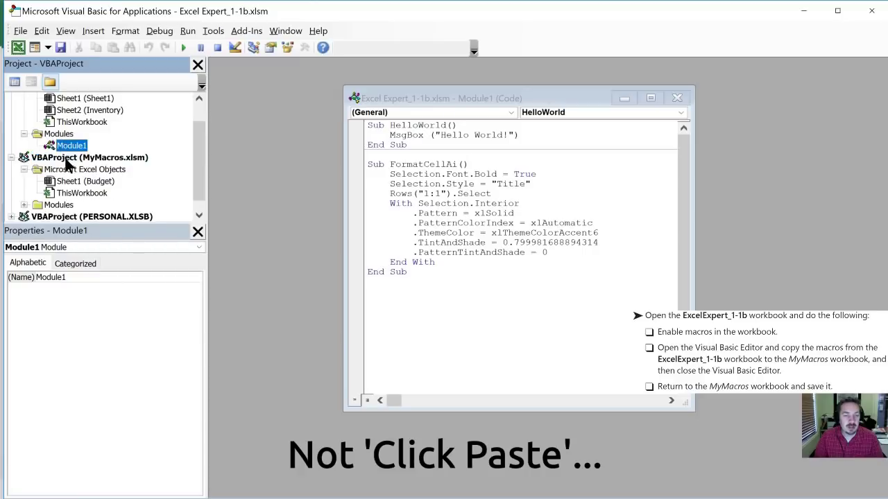
left_click(24, 204)
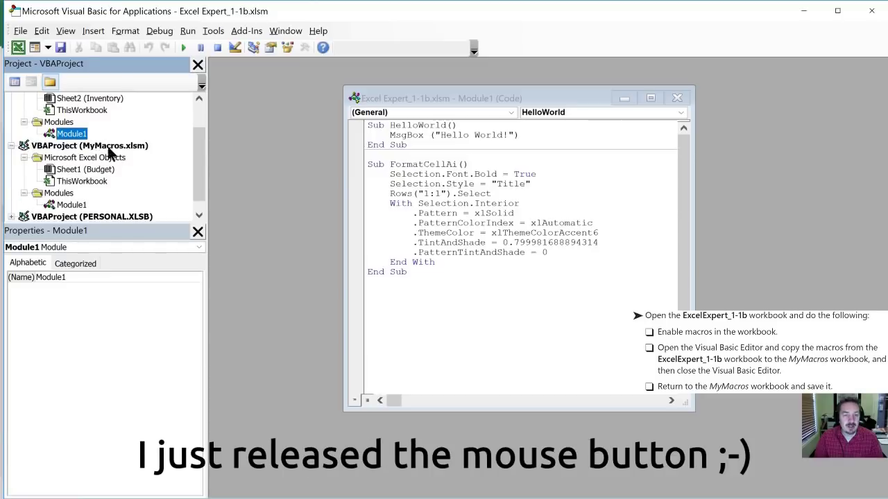
Open the code of Module1 in the MyMacros.xlsm project to check the copied macros.
left_click(59, 208)
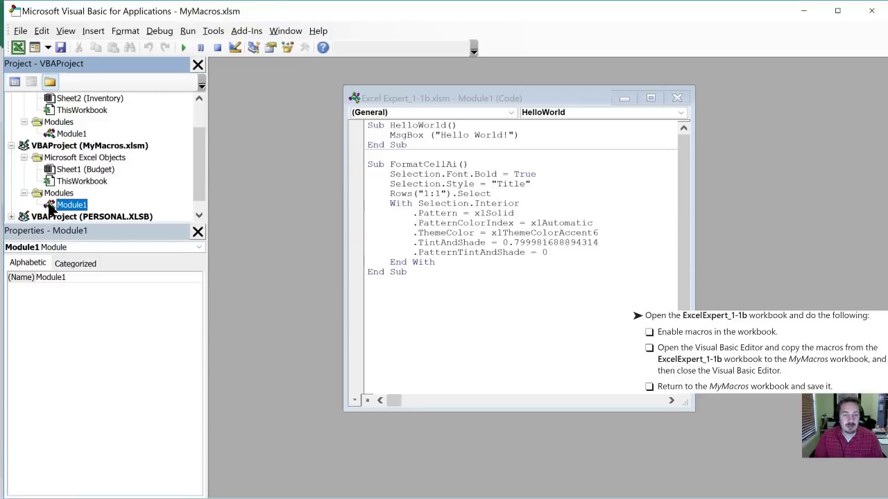
double_click(50, 206)
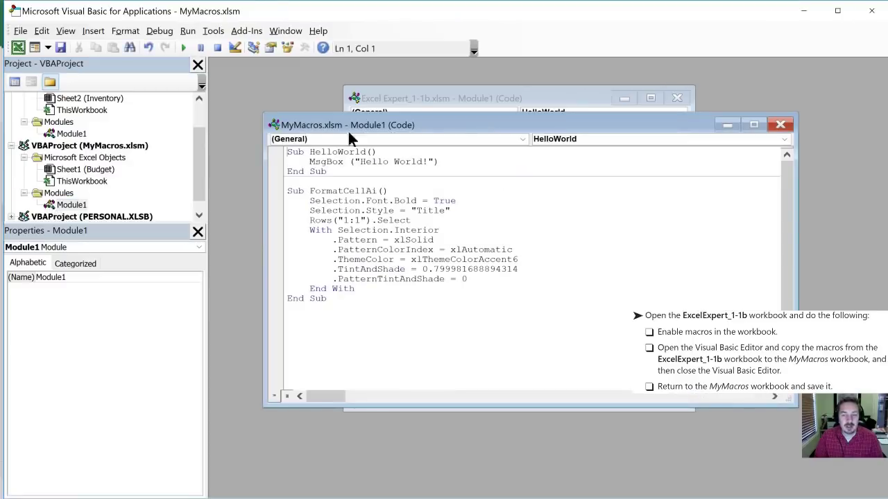
left_click_drag(457, 126, 414, 93)
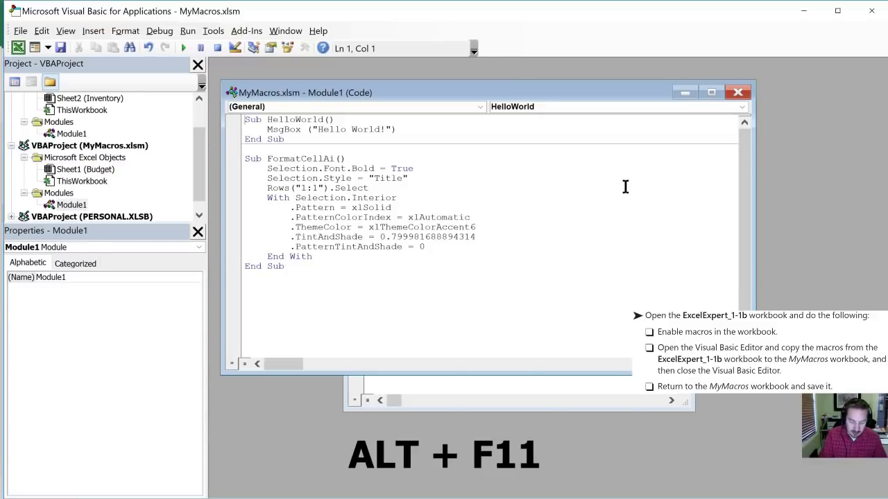
Leave the Visual Basic Editor, return to the MyMacros workbook and save it.
key("alt+F11")
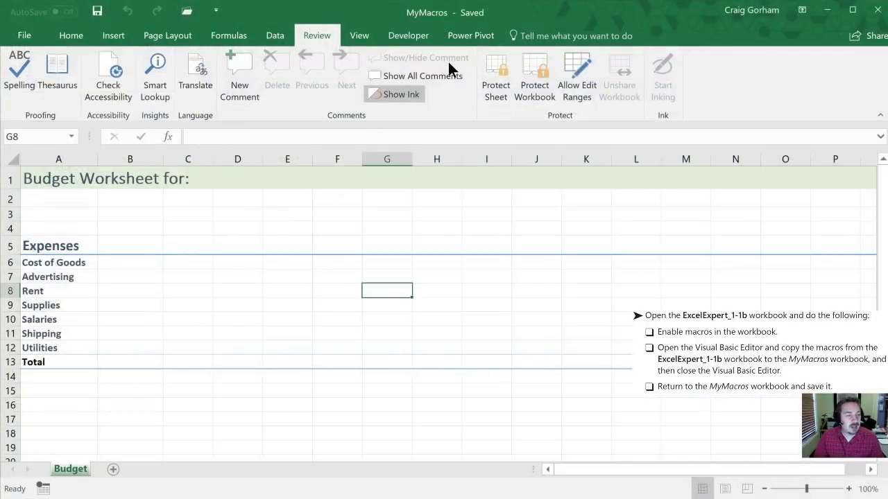
left_click(97, 11)
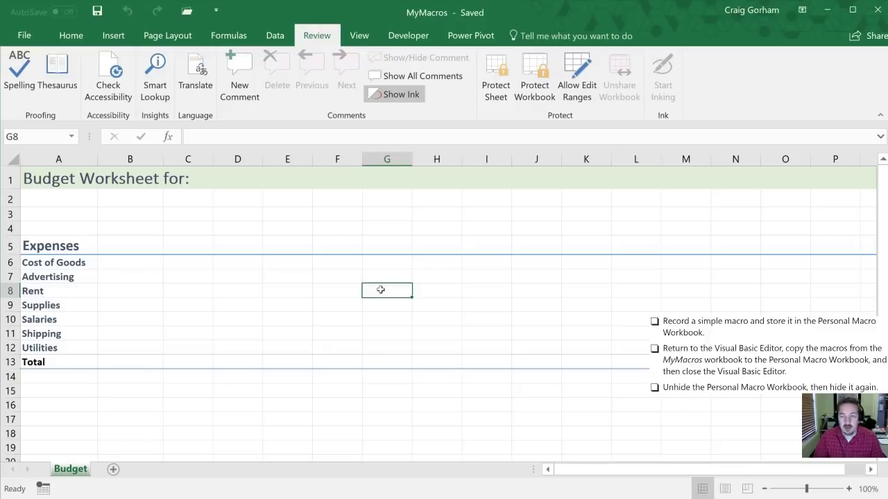
Start recording a macro named MyName with shortcut Ctrl+Shift+N, stored in the Personal Macro Workbook and described as "Enters my name into the active cell.".
left_click(389, 38)
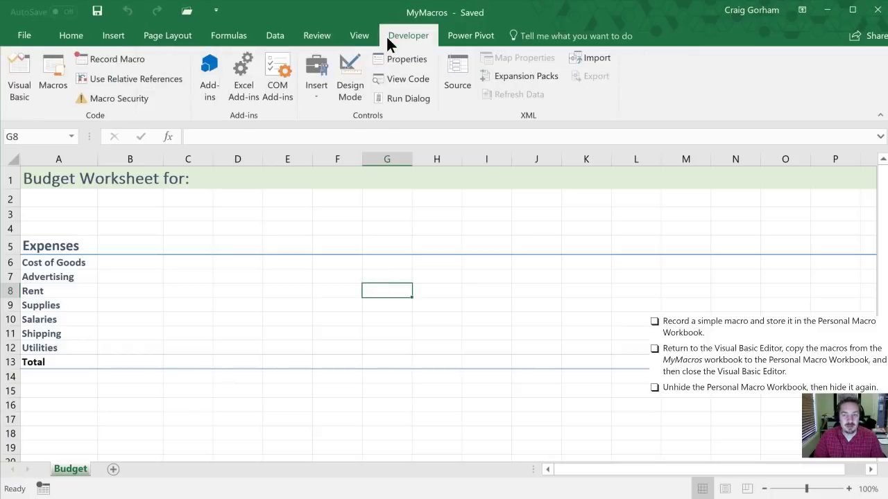
left_click(43, 489)
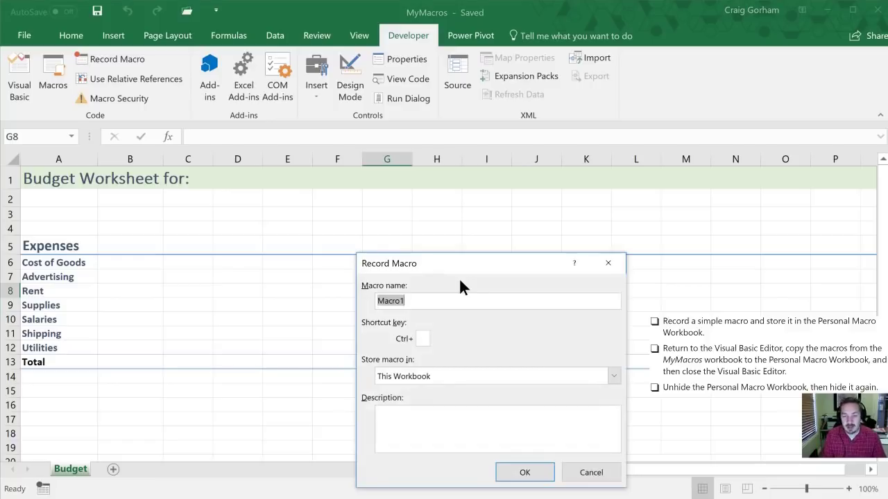
type("MyName")
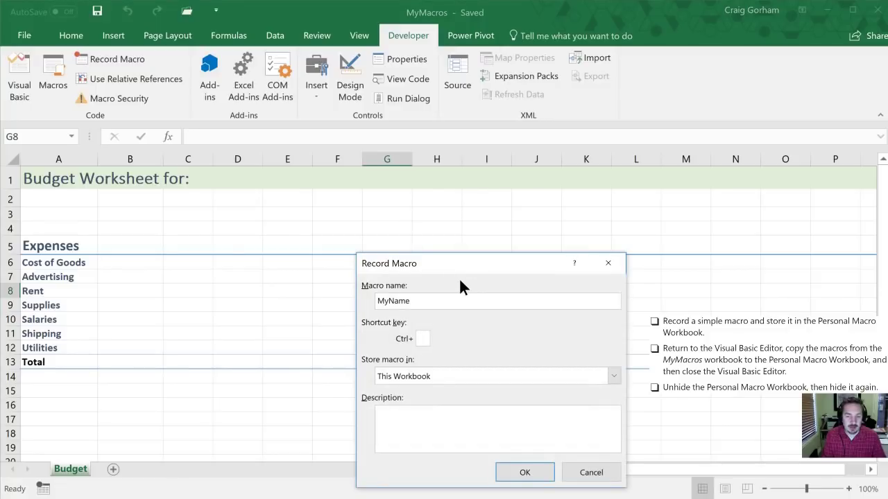
key("Tab")
type("N")
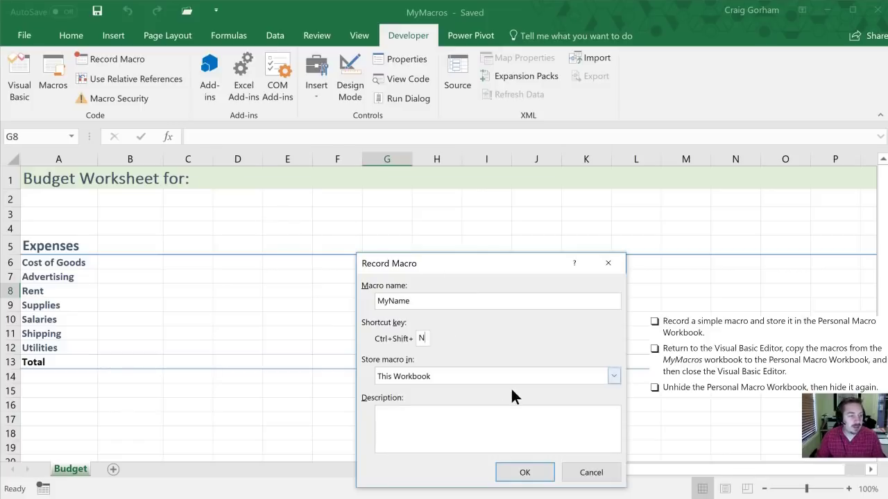
left_click(614, 375)
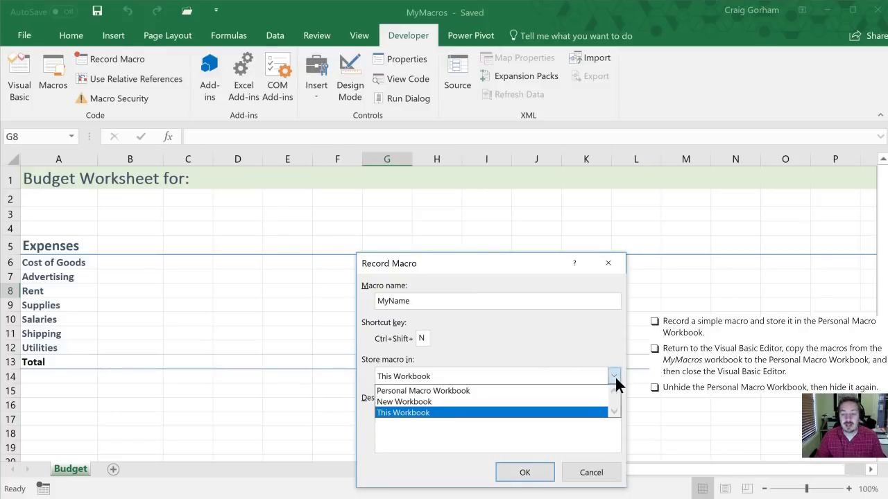
left_click(466, 392)
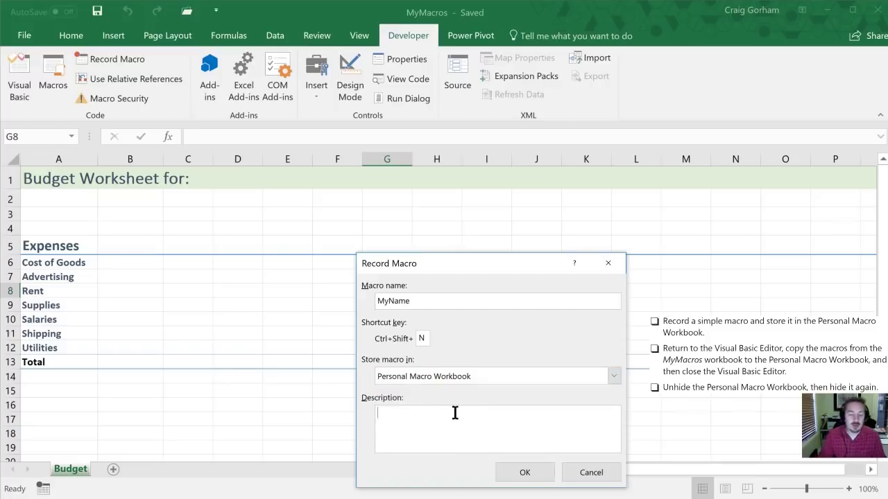
type("Enters my name into the active cell.")
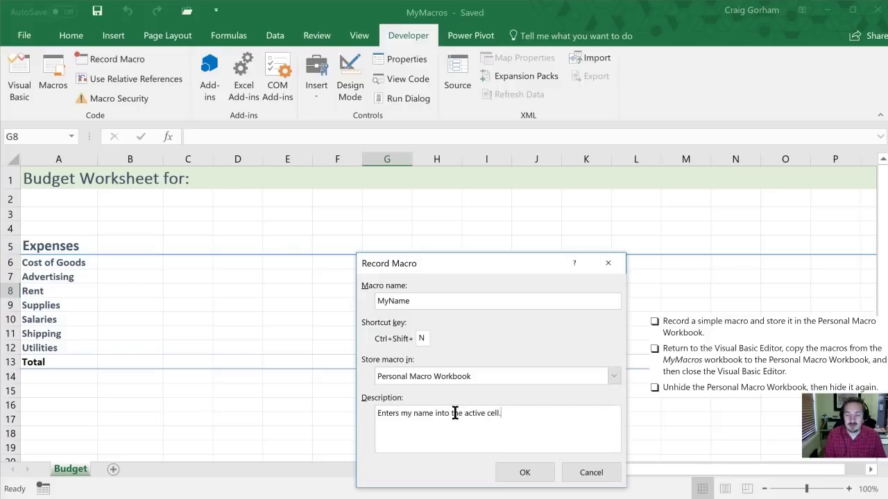
left_click(513, 472)
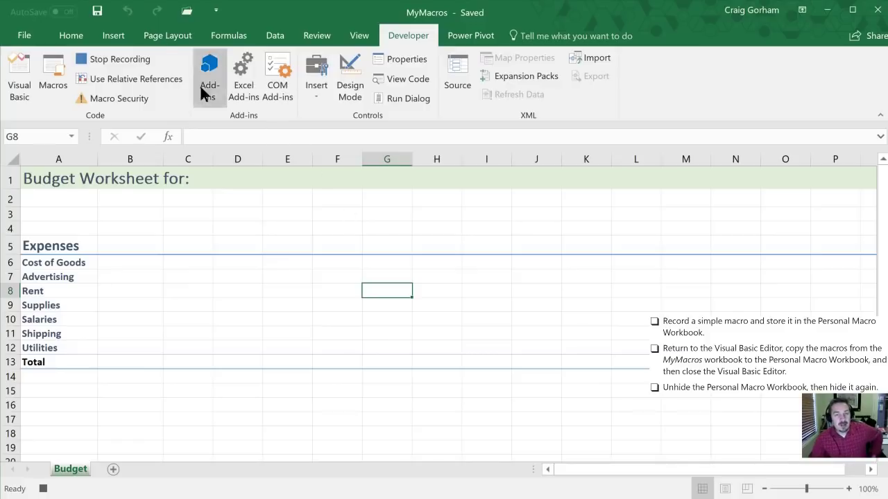
Enter the author's full name in cell G8 as the macro's recorded action.
left_click(113, 35)
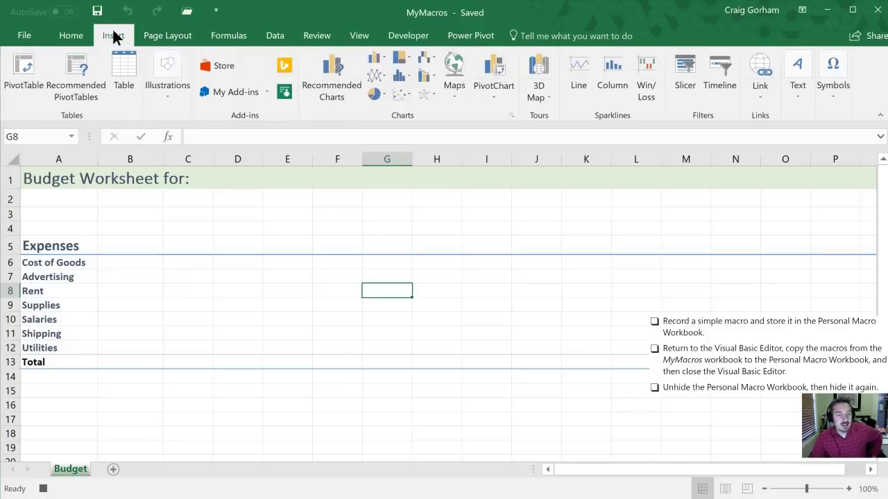
left_click(74, 35)
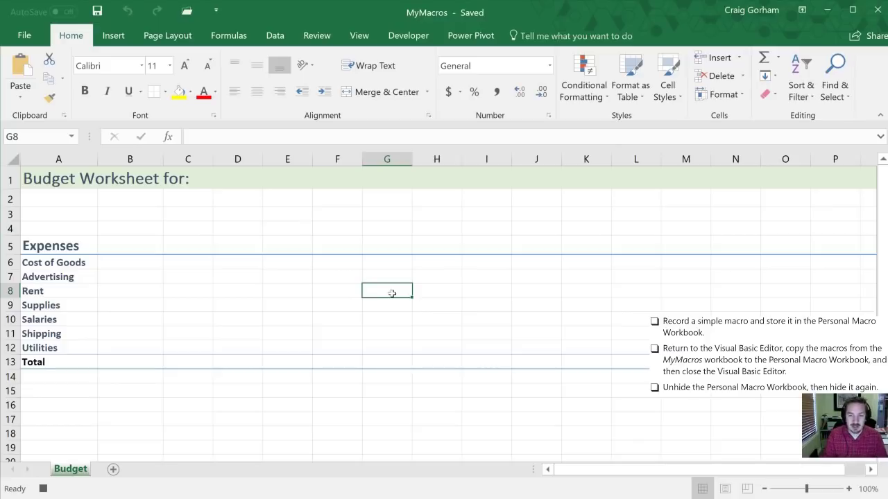
type("Craig Gorham")
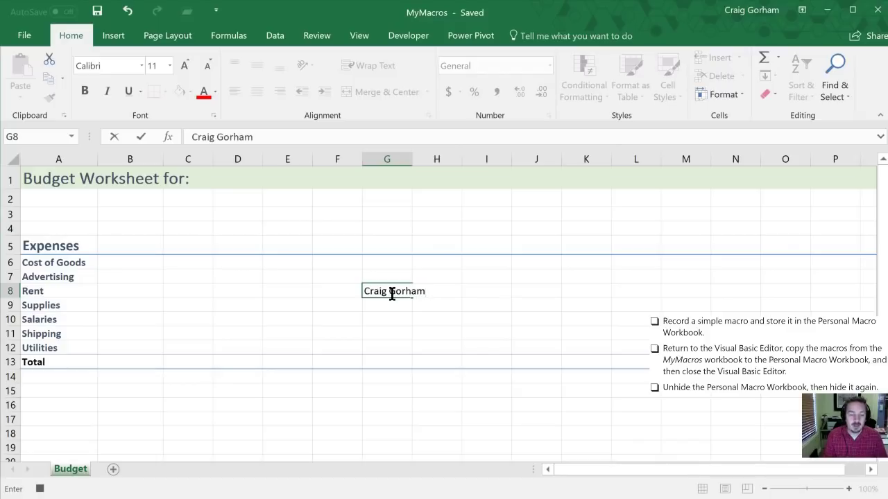
key("Return")
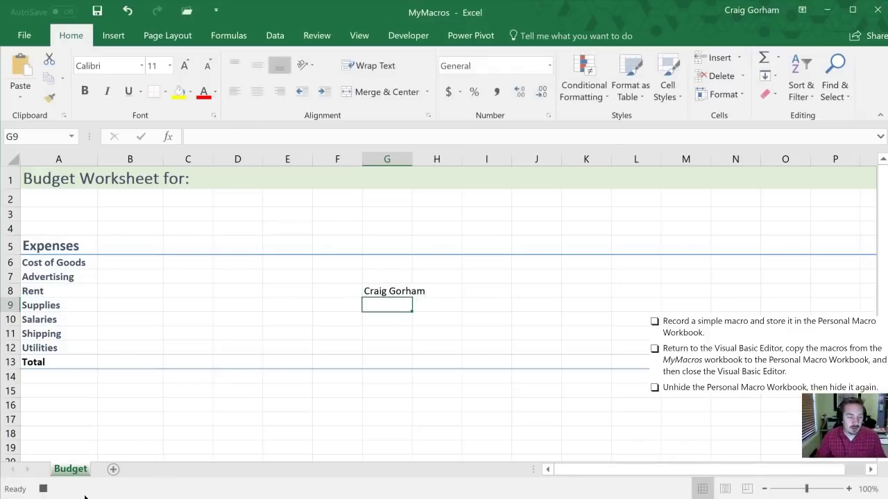
Stop recording and test the MyName macro on cell G11.
left_click(44, 489)
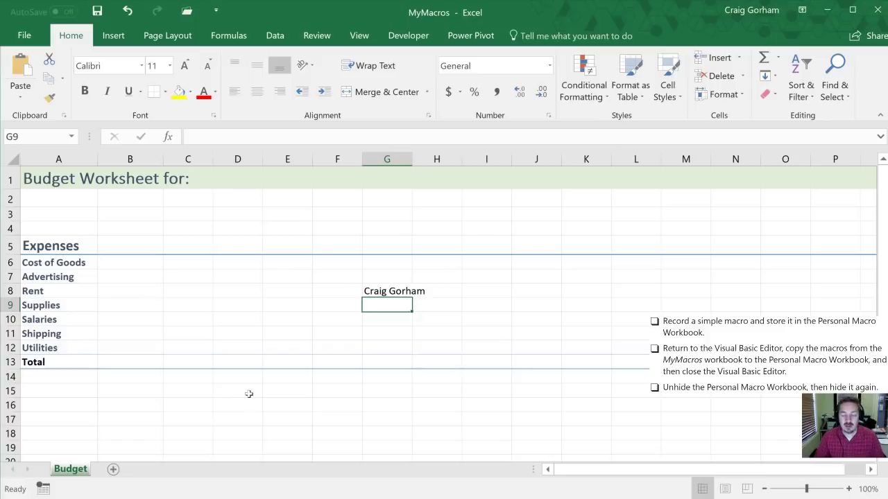
left_click(385, 336)
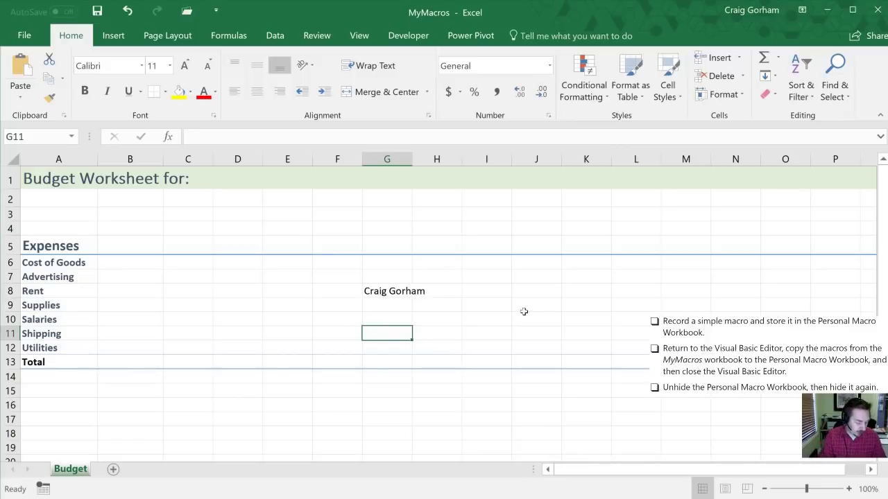
key("ctrl+shift+n")
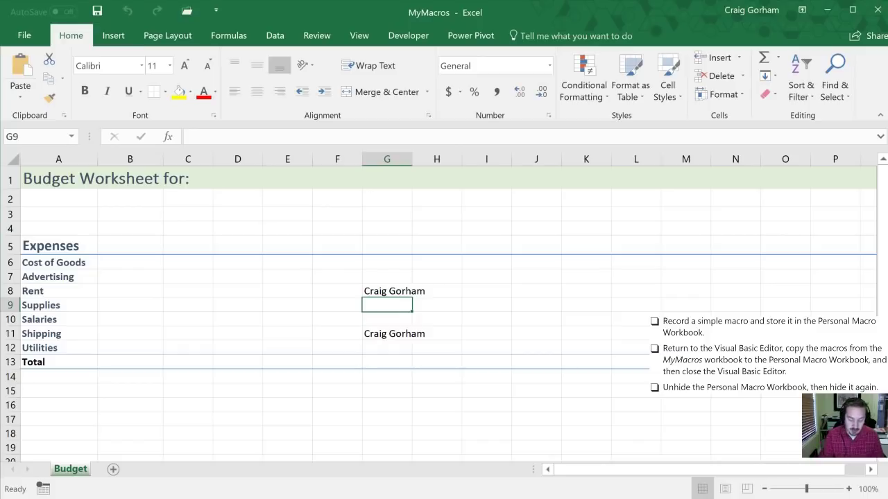
Open the Visual Basic Editor and expand the PERSONAL.XLSB project.
key("alt+F11")
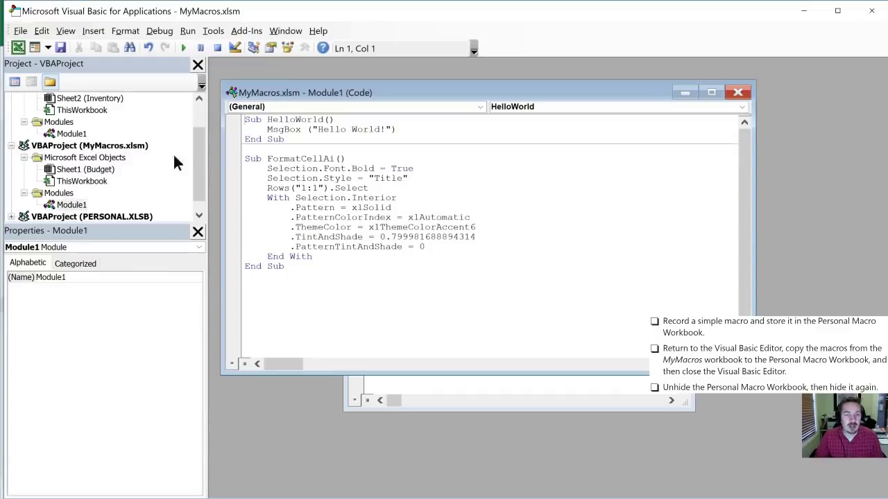
mouse_move(195, 149)
left_mouse_down()
mouse_move(203, 125)
mouse_move(199, 139)
left_mouse_up()
left_click(119, 147)
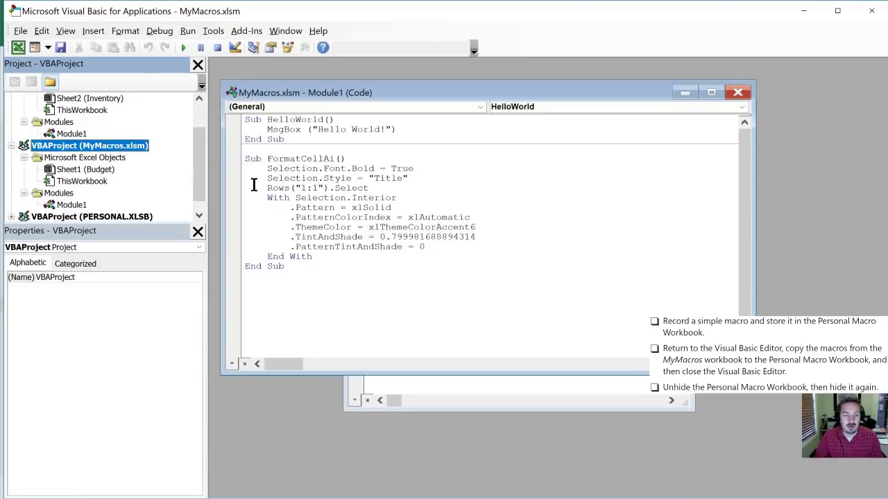
left_click(63, 206)
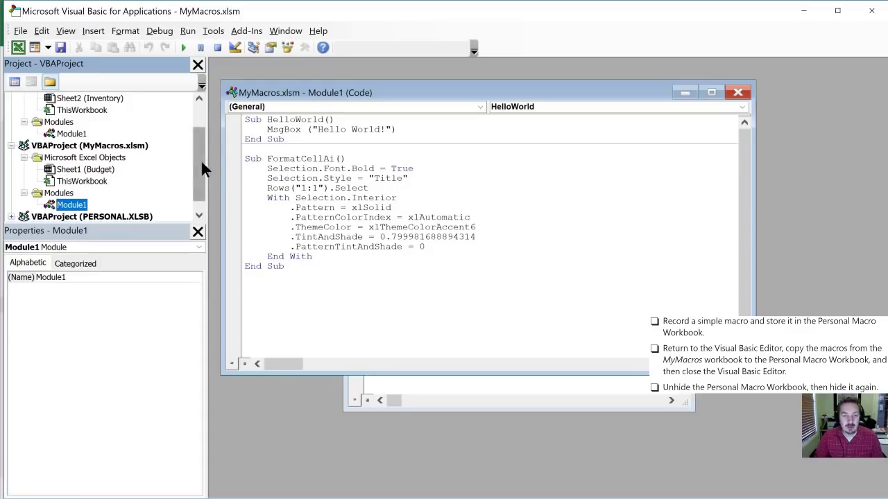
left_click_drag(201, 161, 199, 198)
left_click(48, 204)
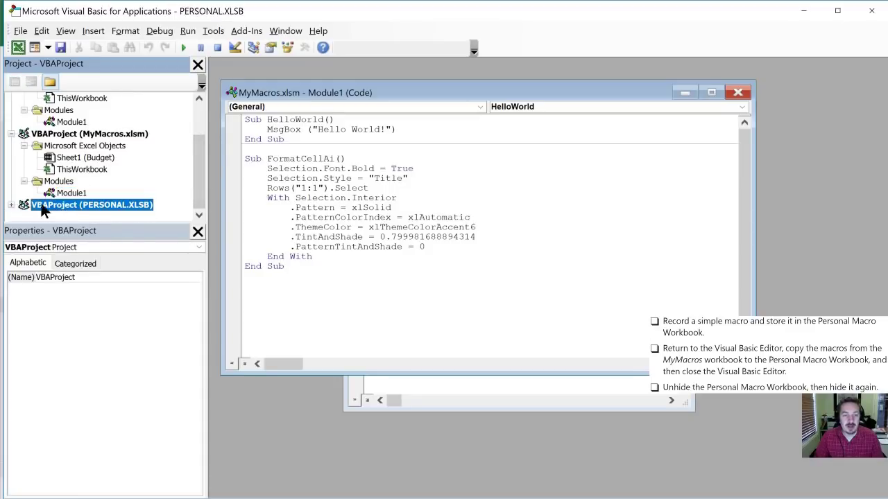
left_click(12, 205)
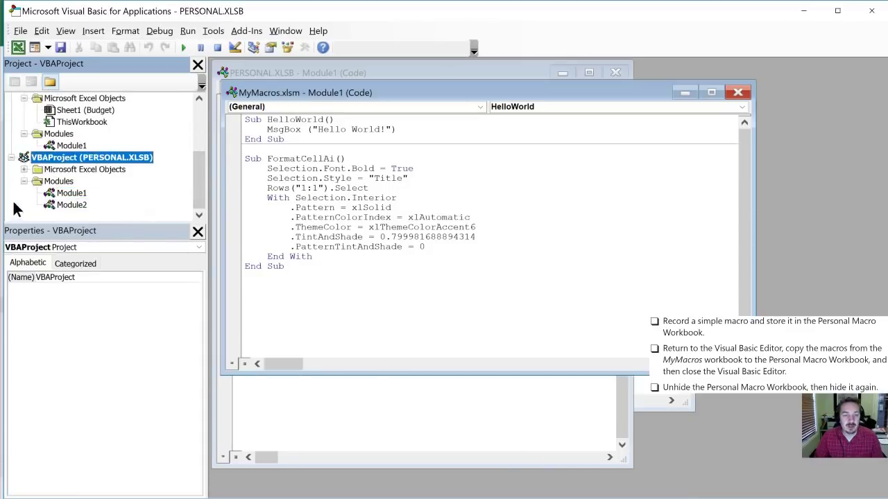
Open the code of Module2 in the PERSONAL.XLSB project to check the recorded MyName macro.
left_click(59, 195)
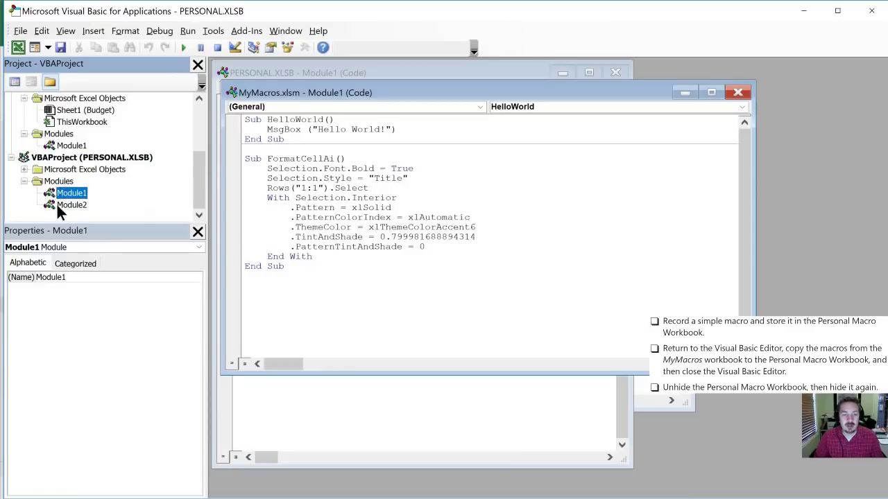
left_click(60, 206)
double_click(69, 206)
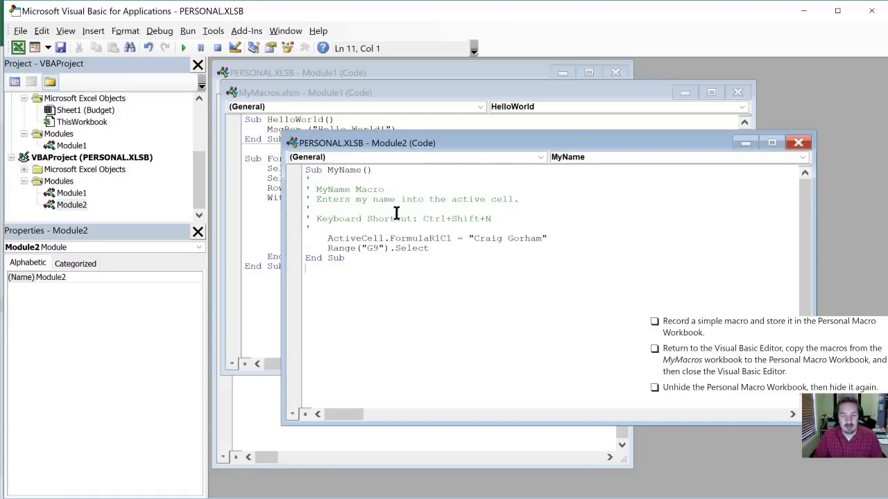
Close all open module code windows in the Visual Basic Editor.
left_click(798, 143)
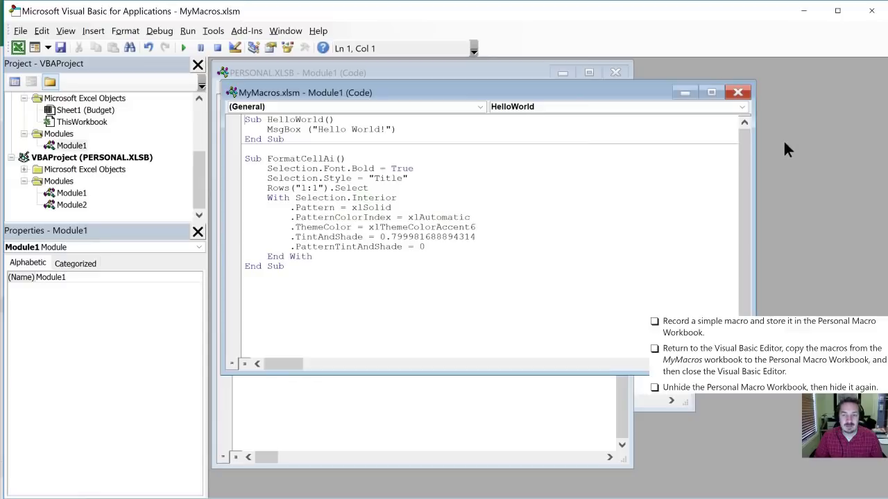
left_click(738, 93)
left_click(616, 73)
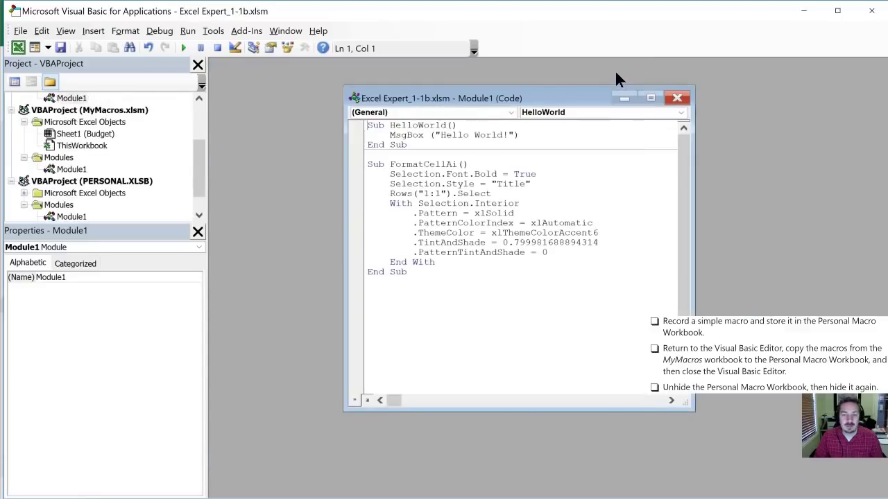
left_click(679, 97)
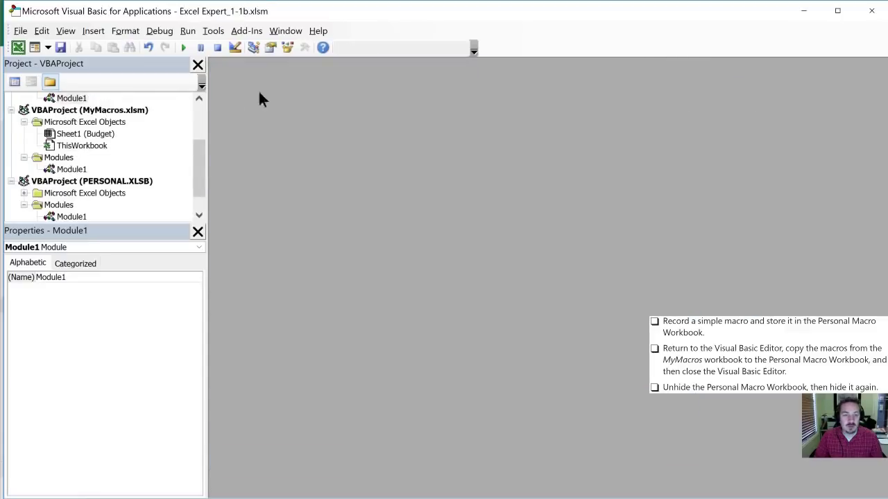
Copy Module1 from the MyMacros.xlsm project into the PERSONAL.XLSB project and return to the MyMacros workbook.
left_click(63, 170)
left_click_drag(49, 171, 43, 183)
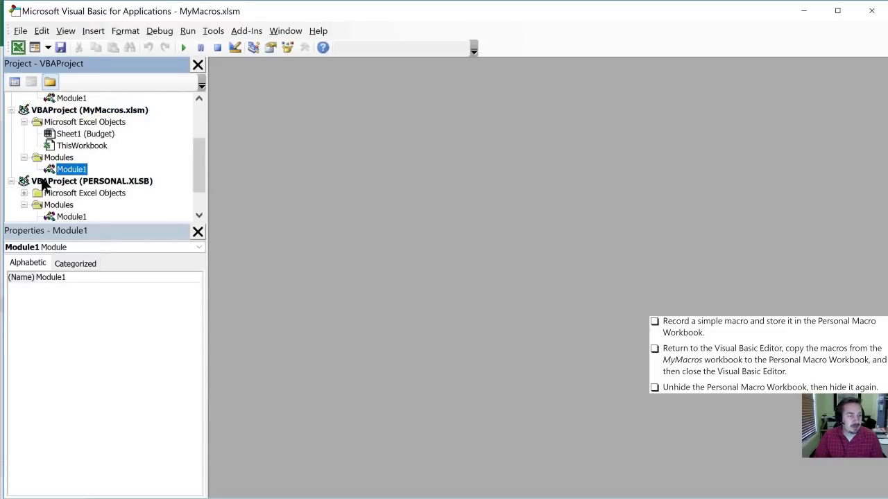
scroll(49, 177, "down", 1)
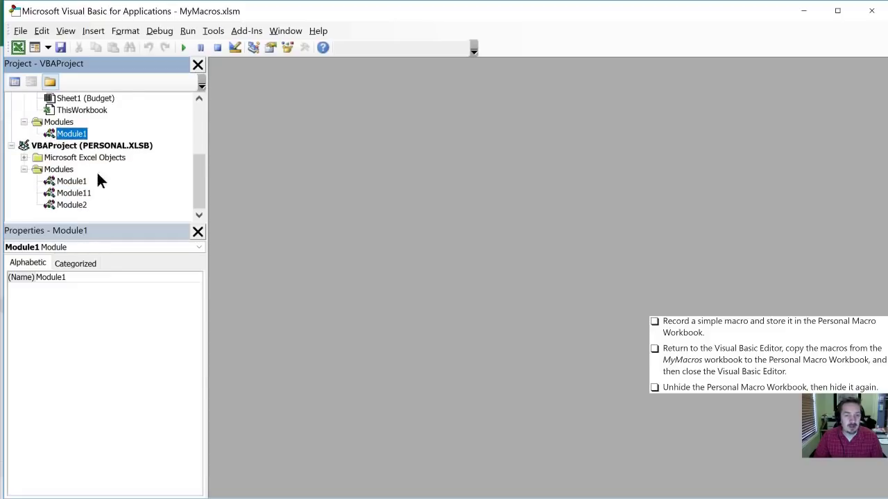
left_click(69, 182)
left_click(65, 193)
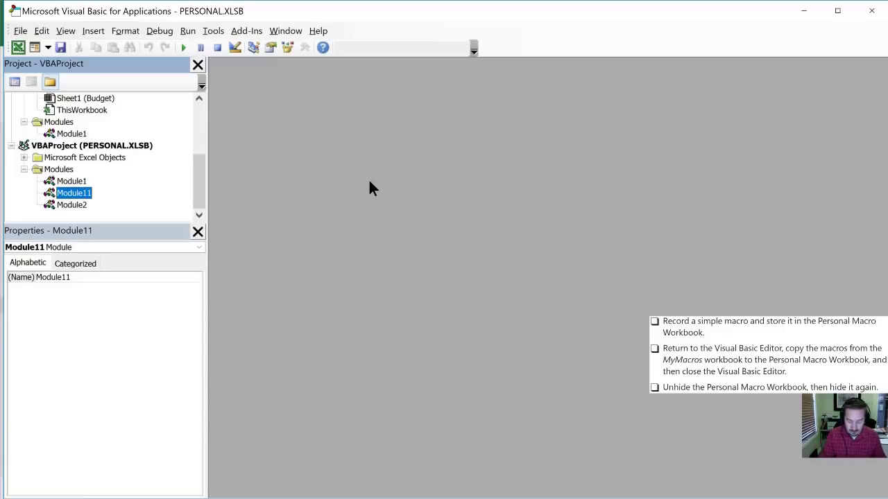
key("alt+F11")
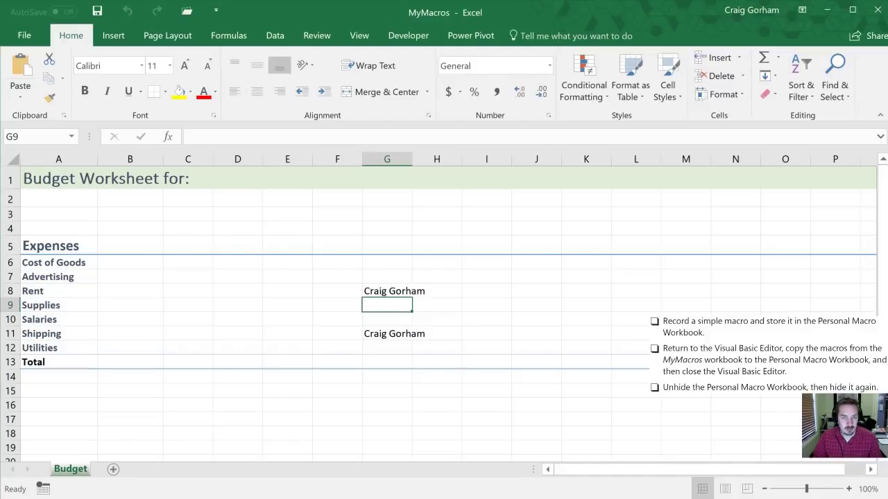
key("alt+F11")
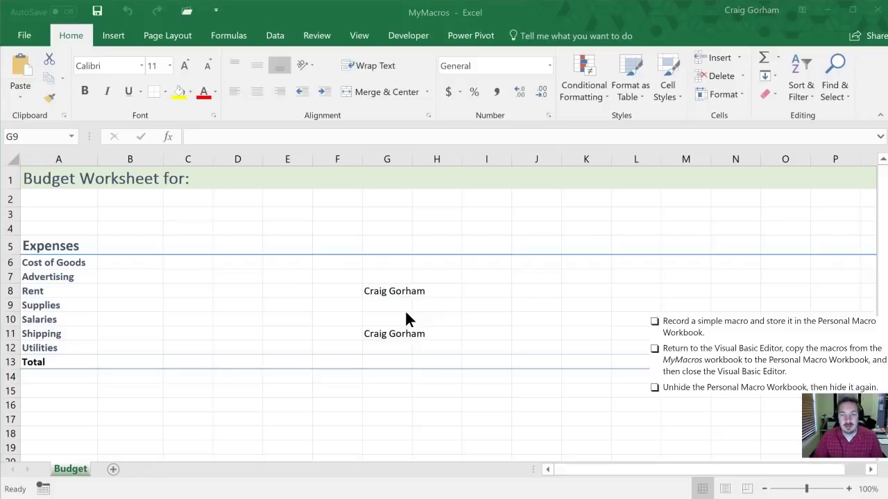
Unhide the PERSONAL macro workbook.
left_click(359, 36)
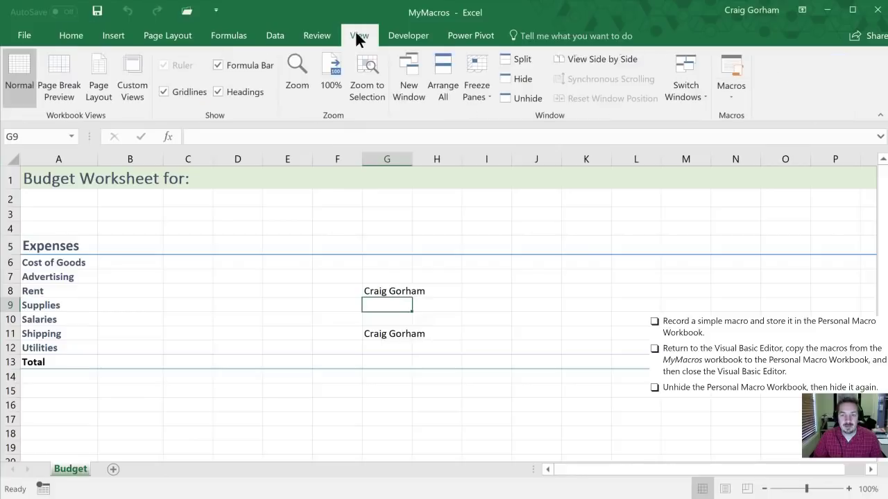
left_click(517, 97)
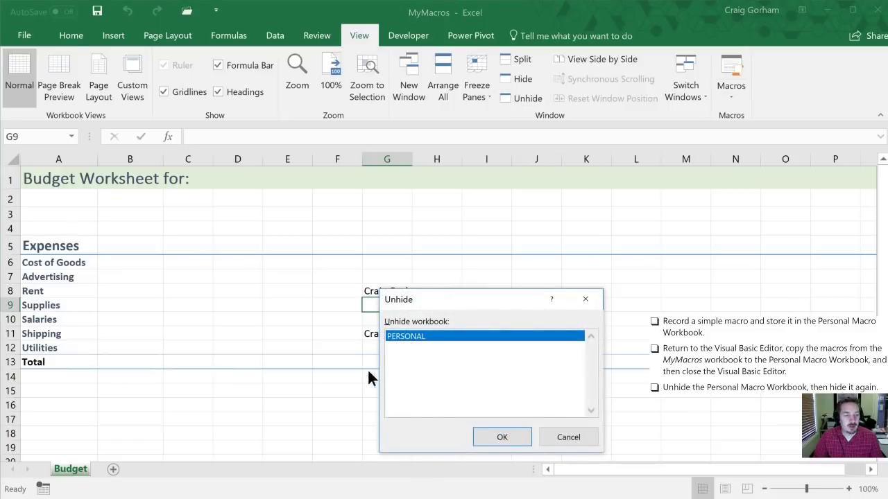
left_click(492, 437)
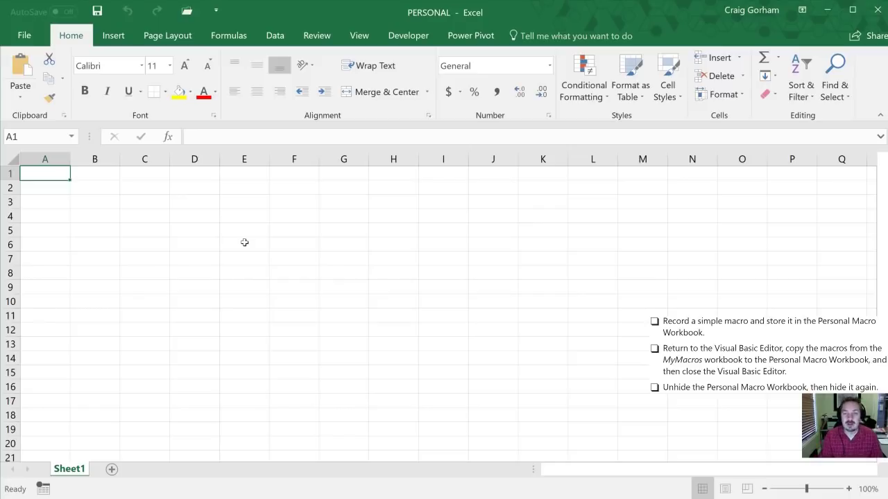
Hide the PERSONAL macro workbook again.
key("alt")
key("w")
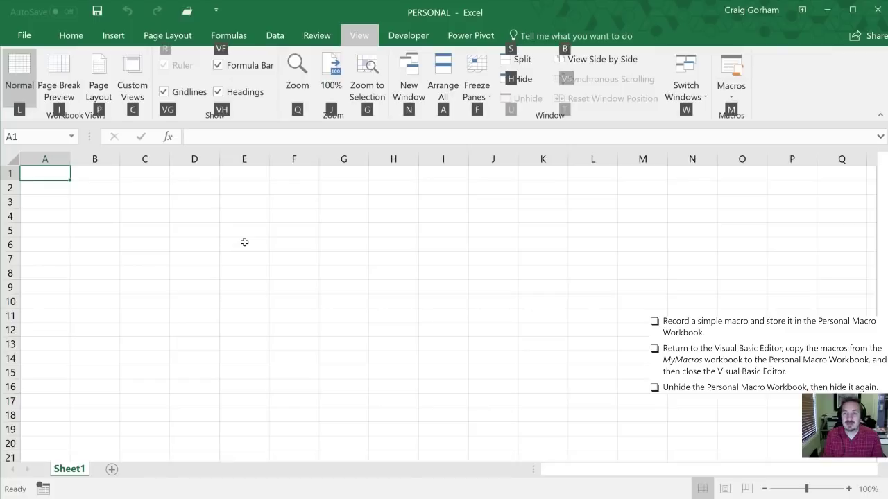
key("h")
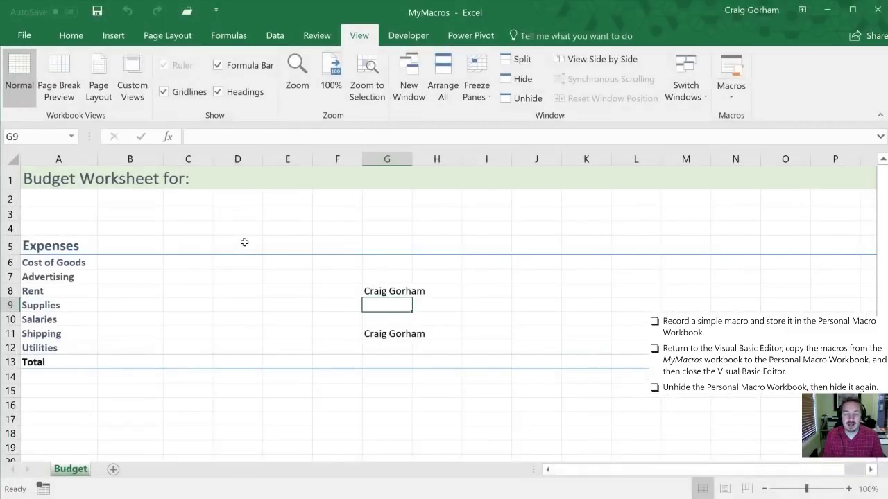